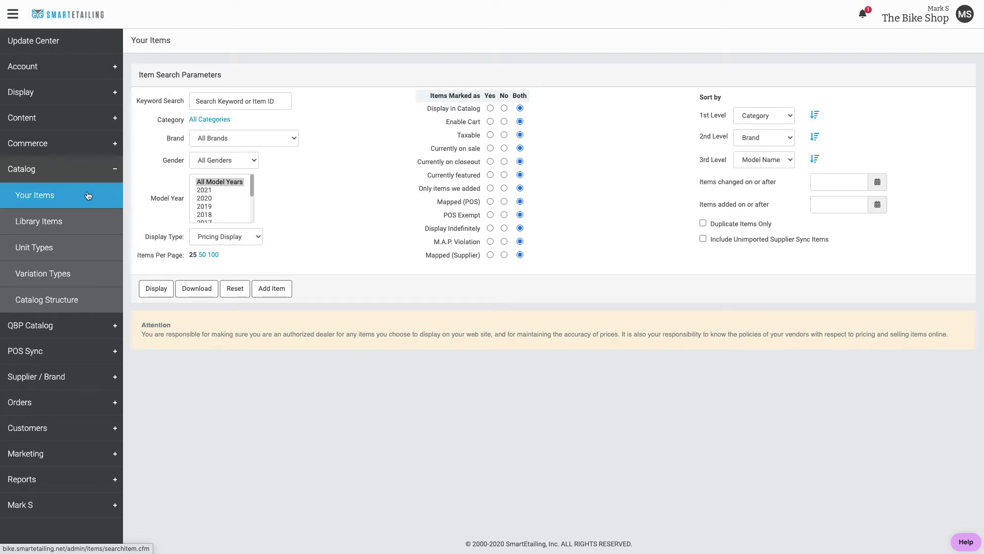
Open the Brands list under Supplier / Brand in the sidebar
{"action": "left_click", "coordinate": [19, 382]}
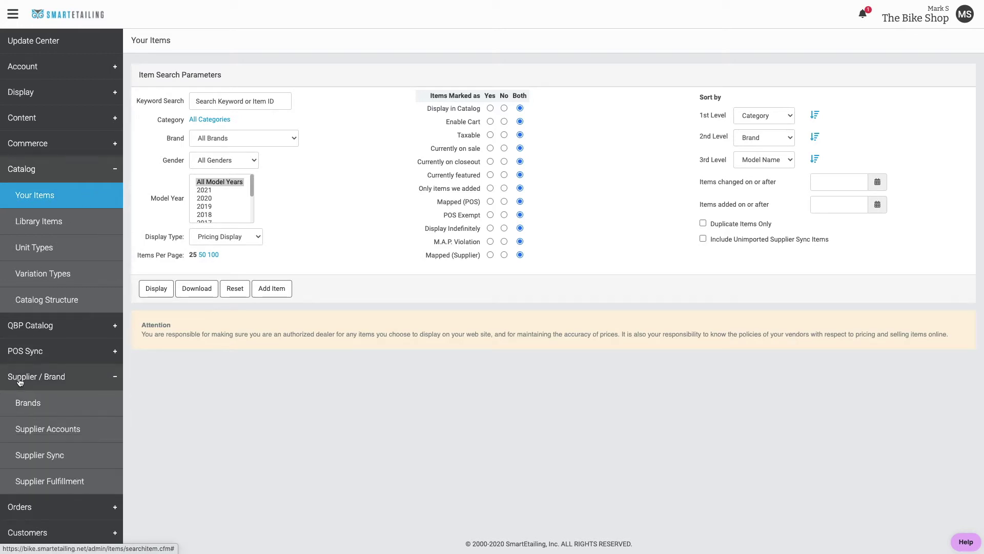
{"action": "left_click", "coordinate": [28, 404]}
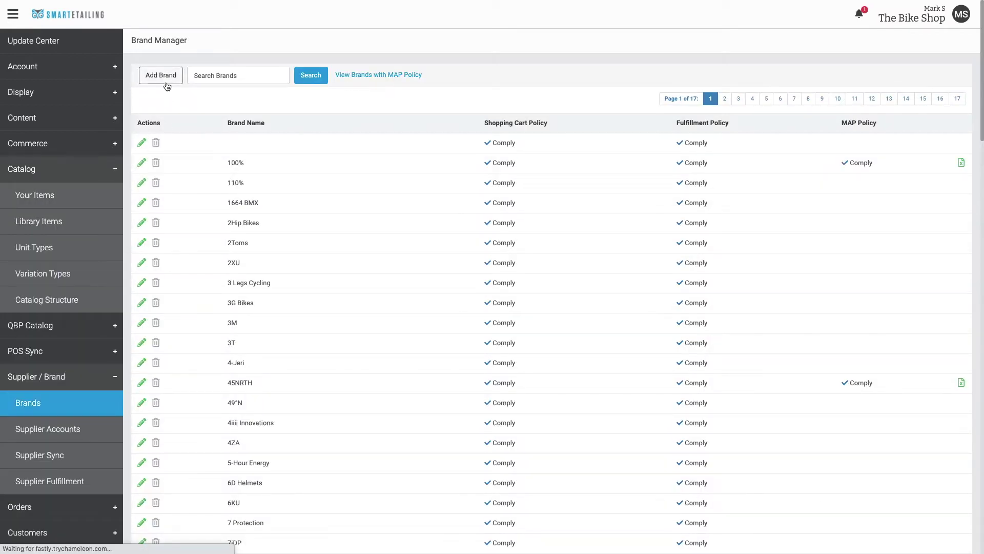
Add and save a brand named 11 Bikes, then return to the Your Items search
{"action": "left_click", "coordinate": [163, 78]}
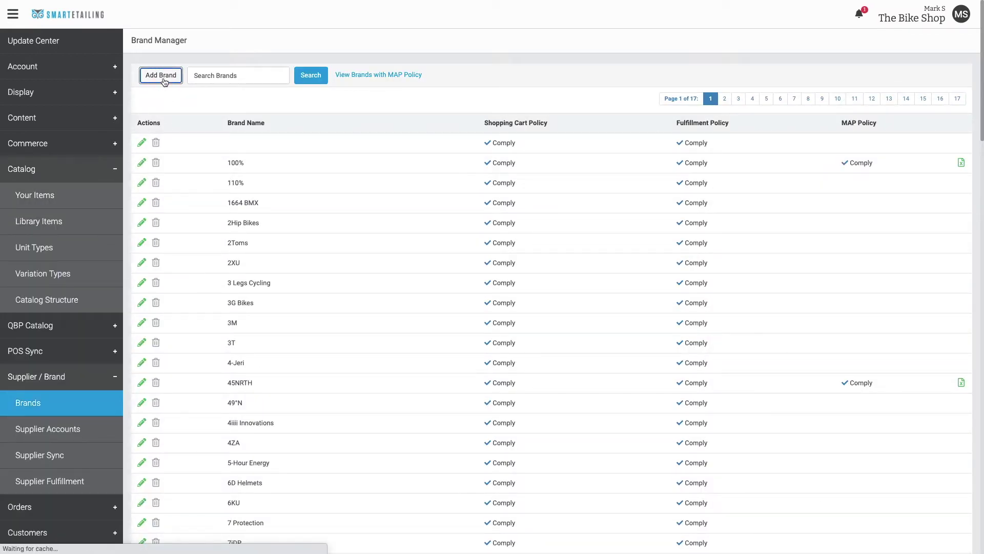
{"action": "left_click", "coordinate": [258, 81]}
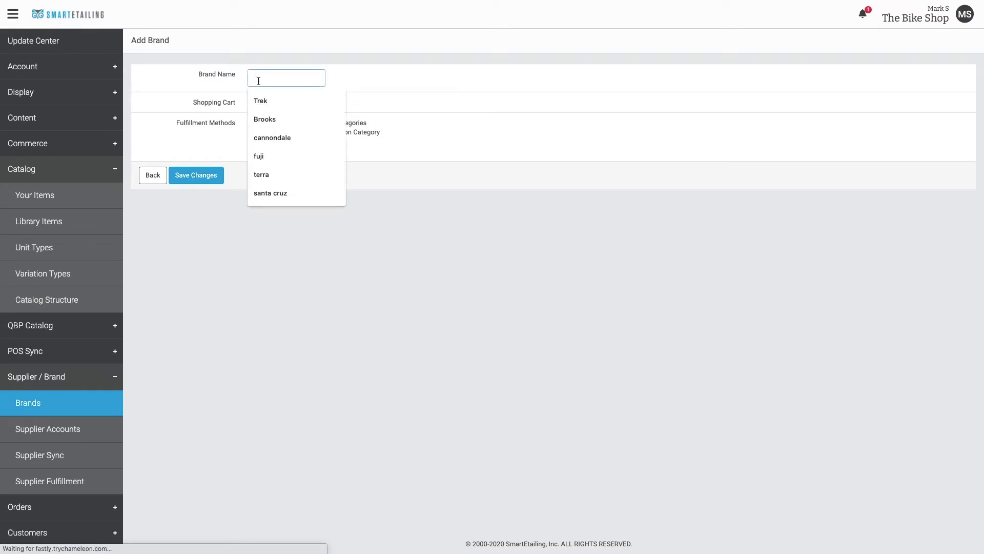
{"action": "type", "text": "YT Bikes"}
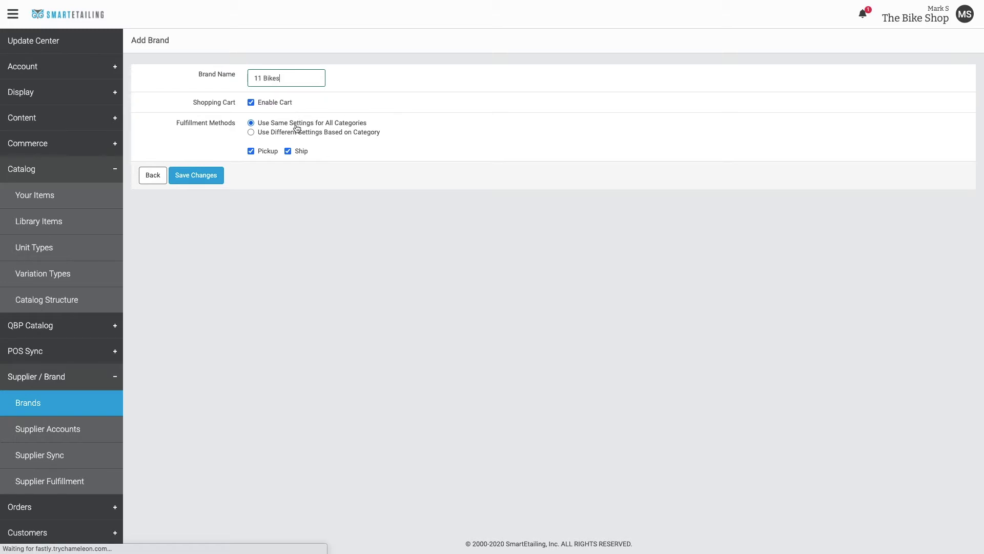
{"action": "left_click", "coordinate": [188, 177]}
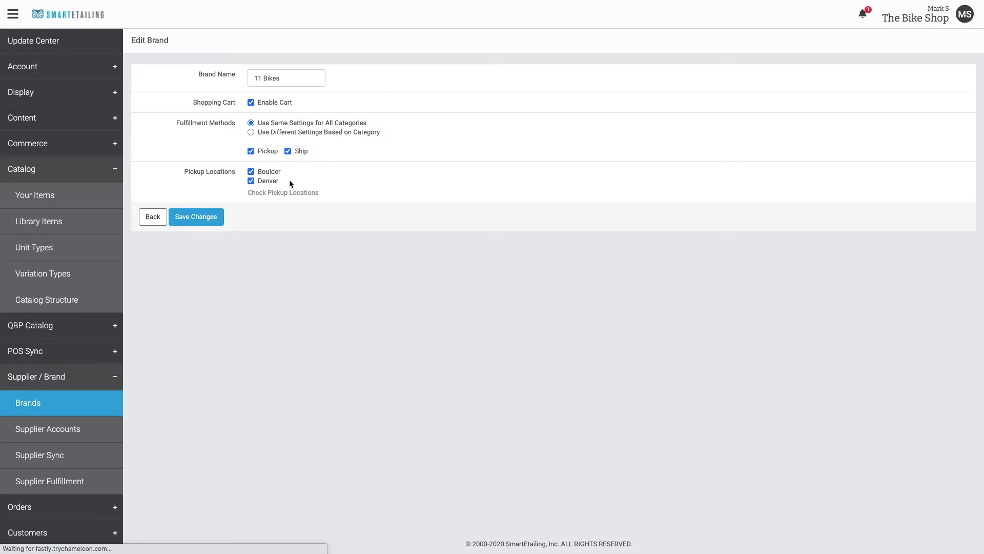
{"action": "left_click", "coordinate": [43, 198]}
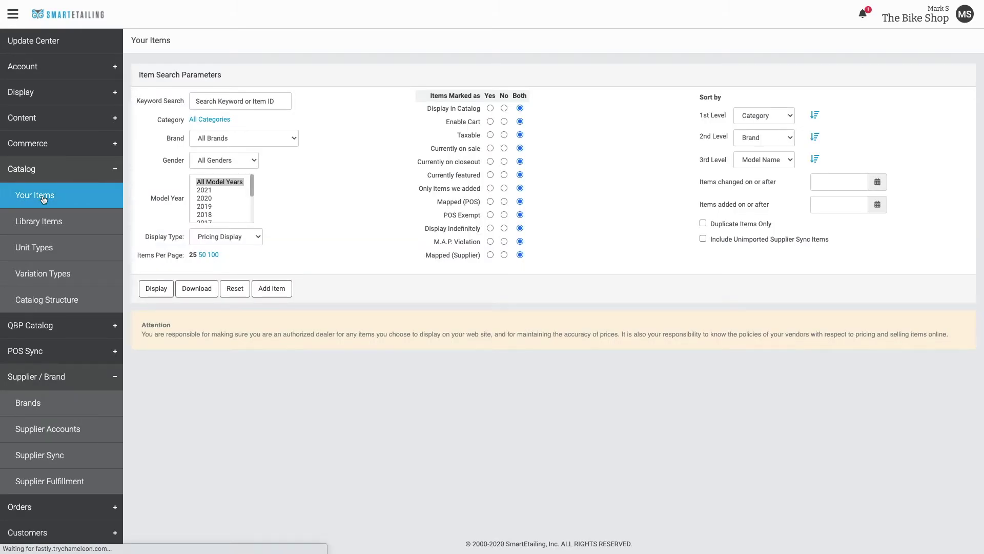
Add and save an 11 Bikes item 'Jersey' in category Jerseys/Tops (Short Sleeve)
{"action": "left_click", "coordinate": [264, 292]}
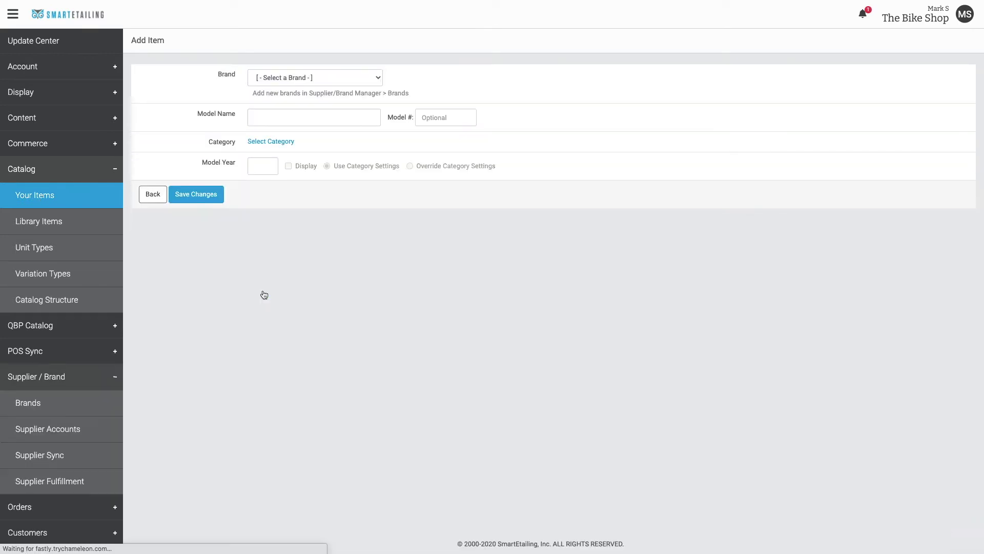
{"action": "left_click", "coordinate": [374, 77]}
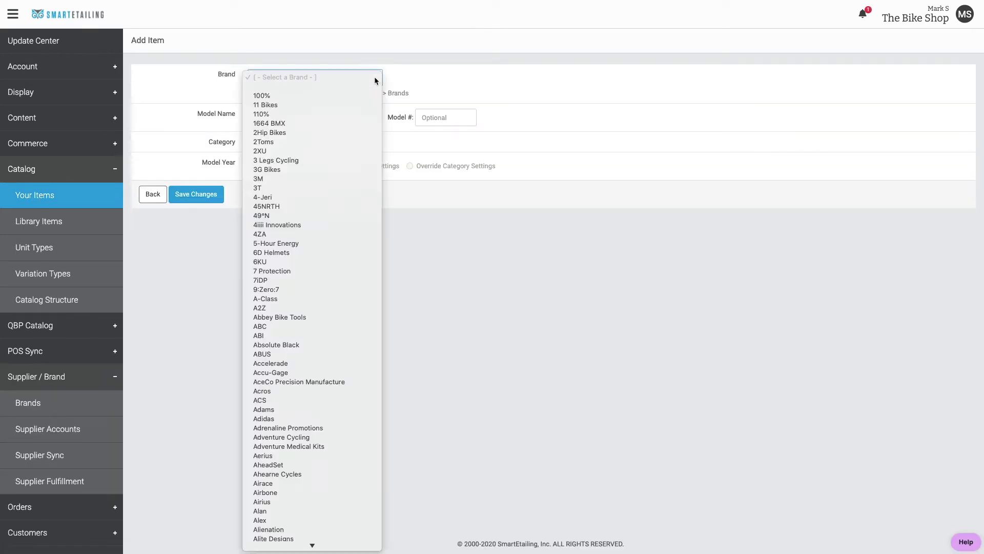
{"action": "left_click", "coordinate": [301, 106]}
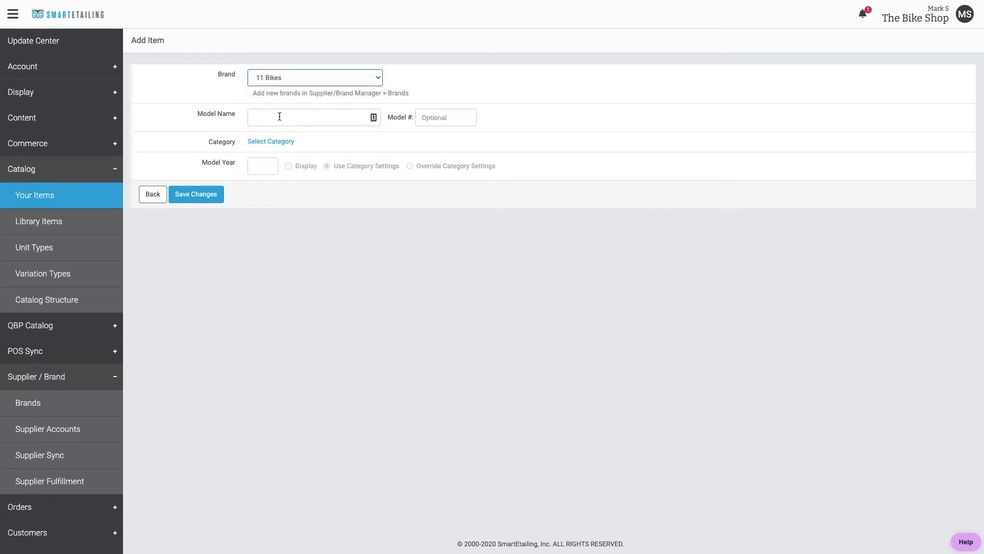
{"action": "left_click", "coordinate": [279, 117]}
{"action": "type", "text": "Jersey"}
{"action": "left_click", "coordinate": [287, 141]}
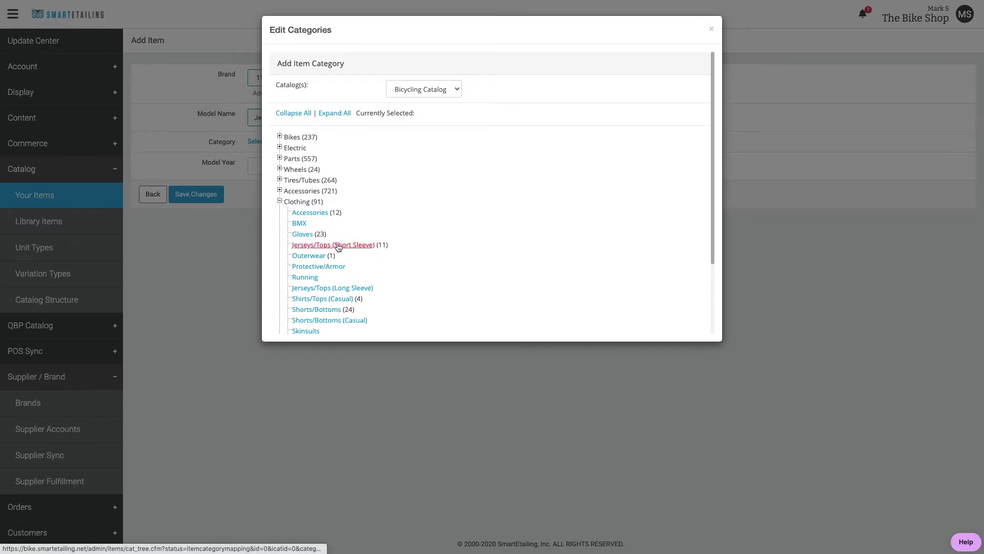
{"action": "left_click", "coordinate": [338, 245]}
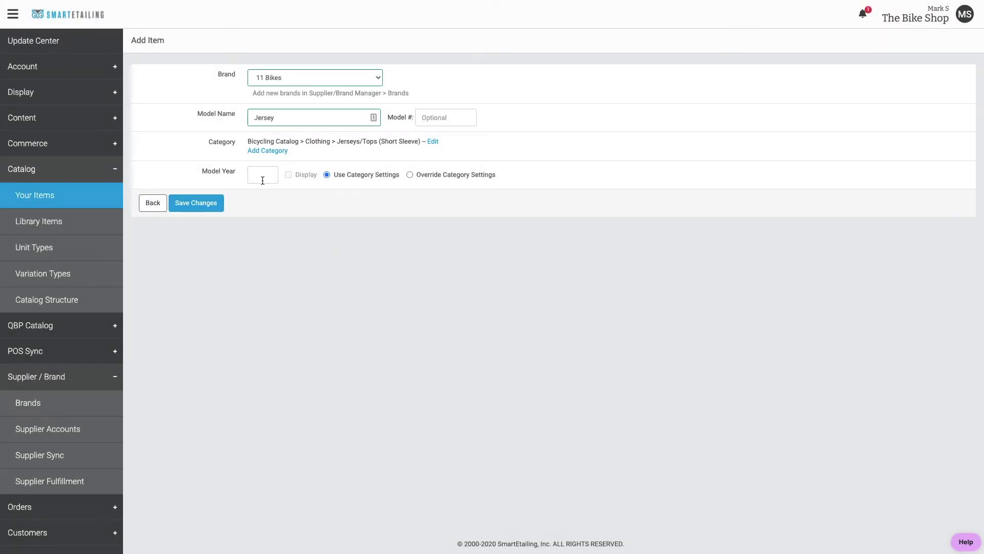
{"action": "left_click", "coordinate": [202, 207]}
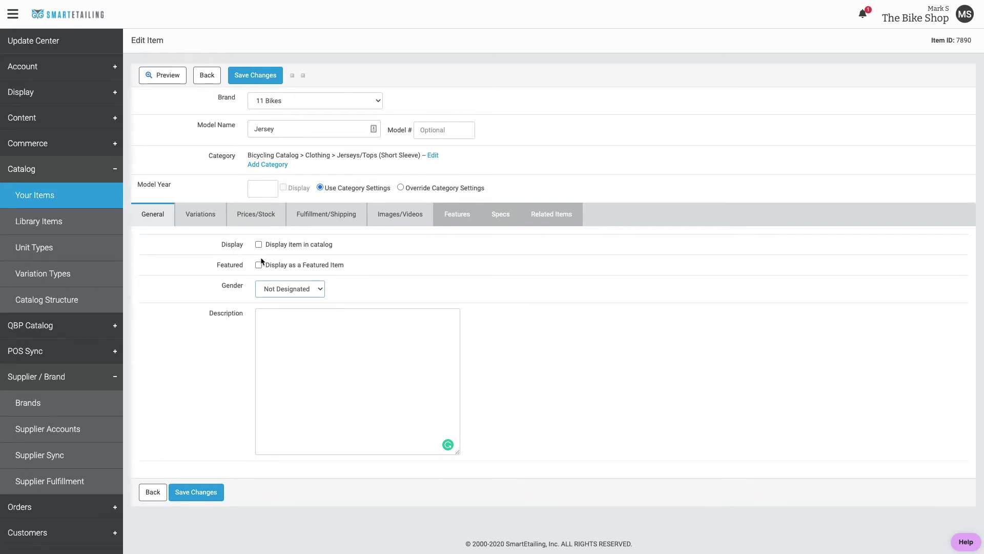
Set the Jersey's gender to Women's and its description to 'Jersey for bikes'
{"action": "left_click", "coordinate": [276, 289]}
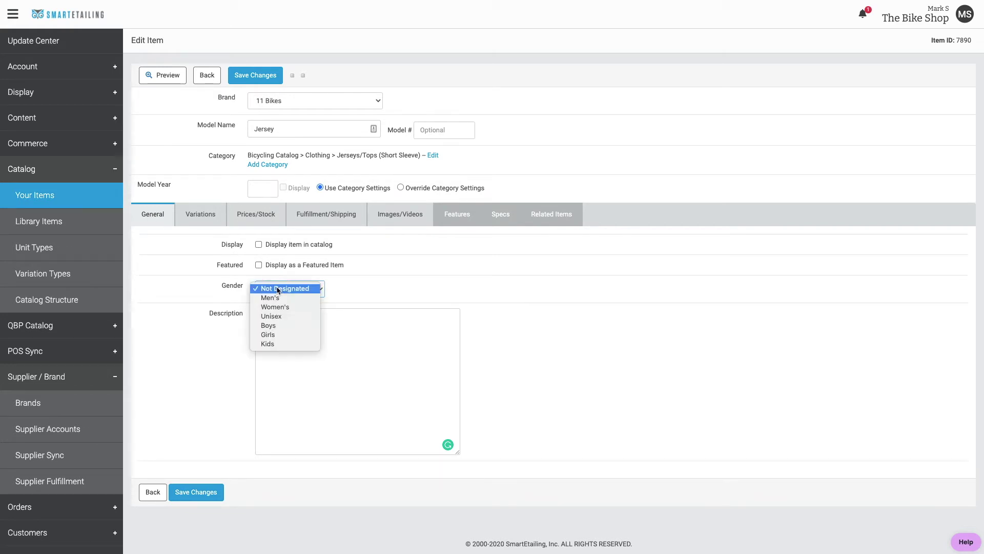
{"action": "left_click", "coordinate": [275, 306]}
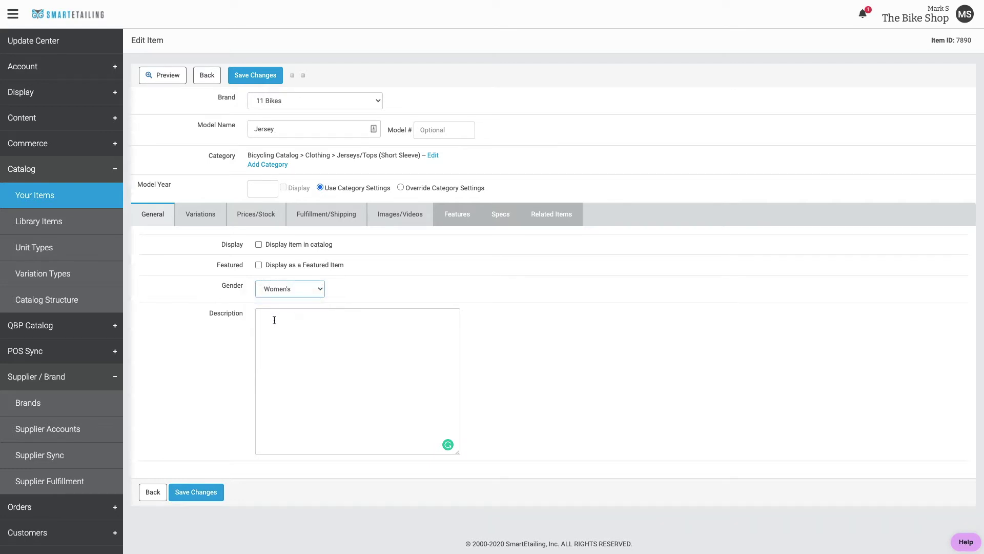
{"action": "left_click", "coordinate": [274, 320]}
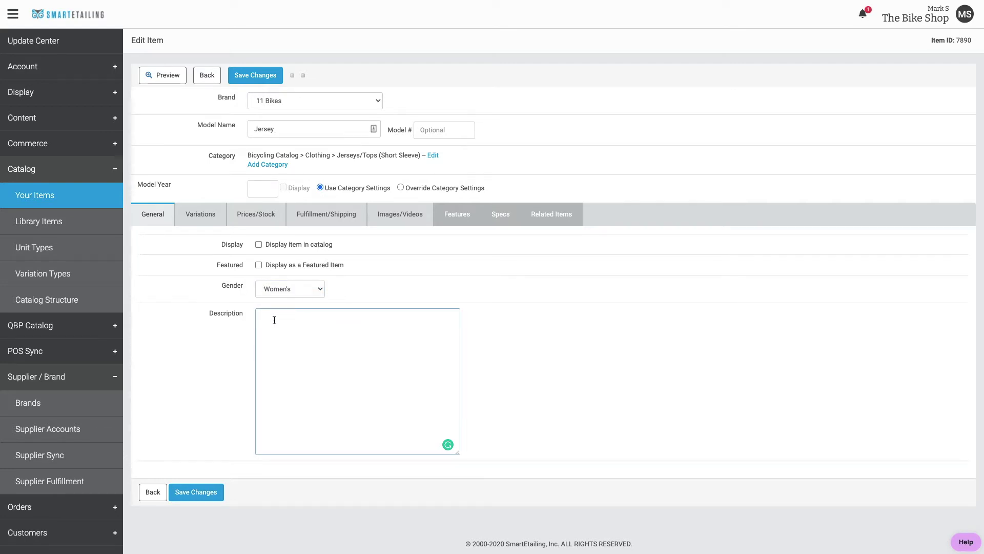
{"action": "type", "text": "Jersey for bikes"}
{"action": "left_click", "coordinate": [200, 216]}
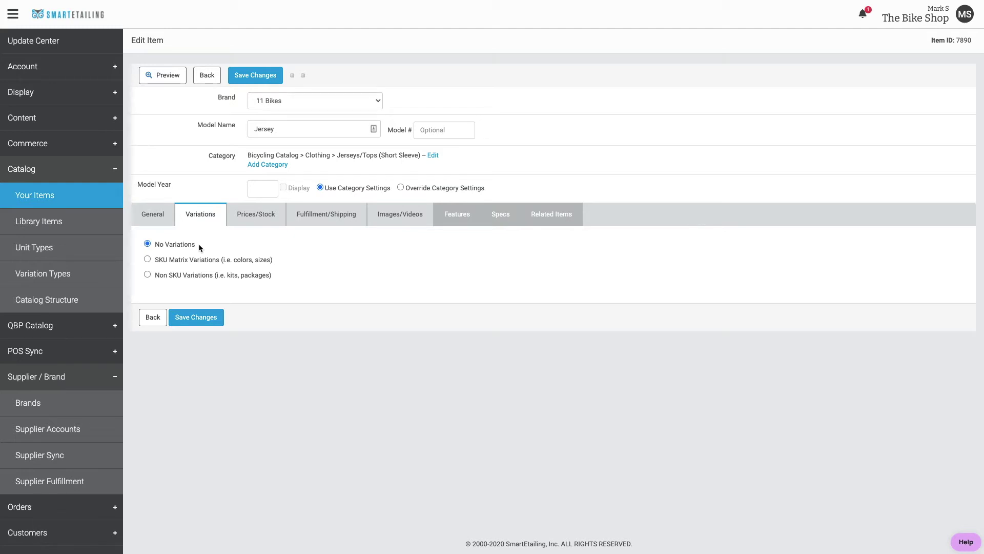
Switch to SKU Matrix Variations and add a Color type with values Yellow and Blue
{"action": "left_click", "coordinate": [148, 260]}
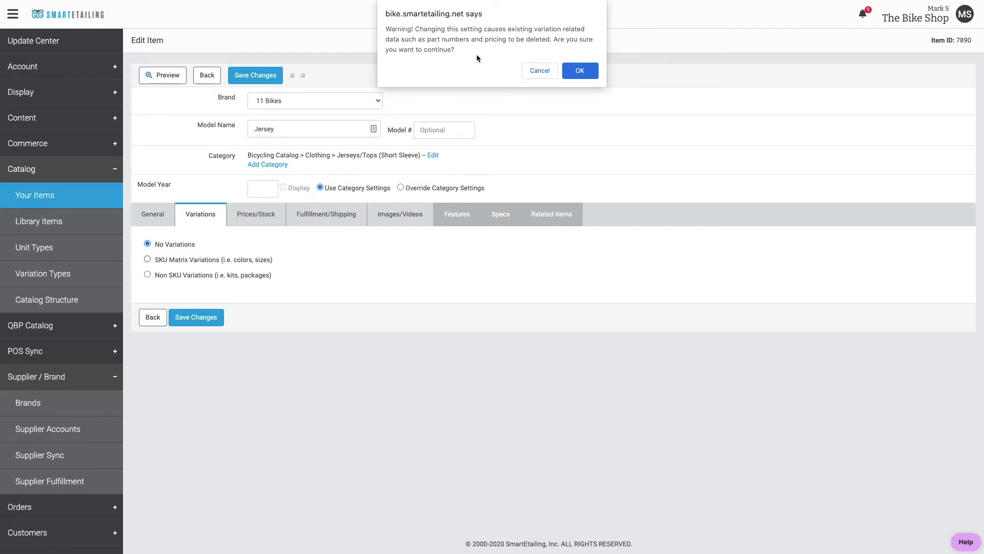
{"action": "left_click", "coordinate": [578, 71]}
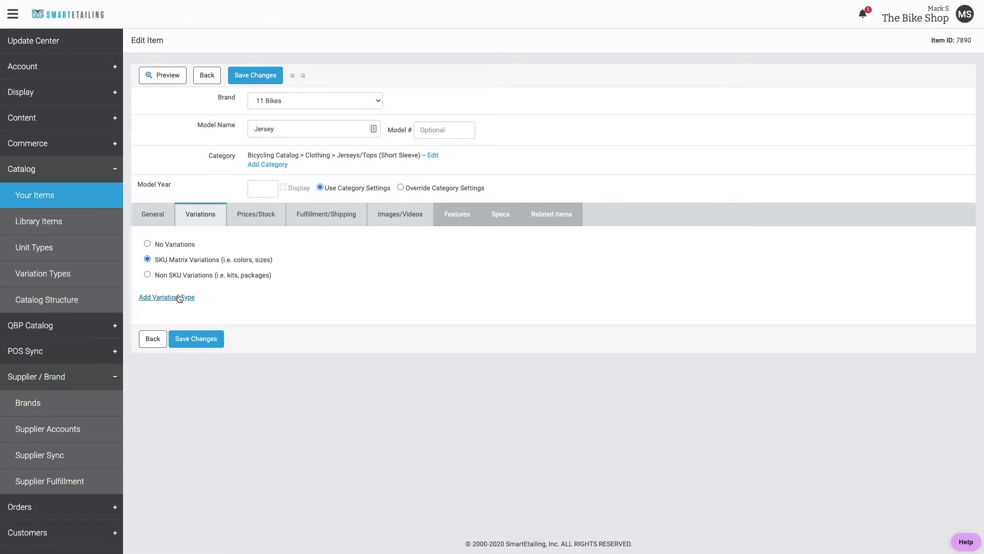
{"action": "left_click", "coordinate": [164, 300]}
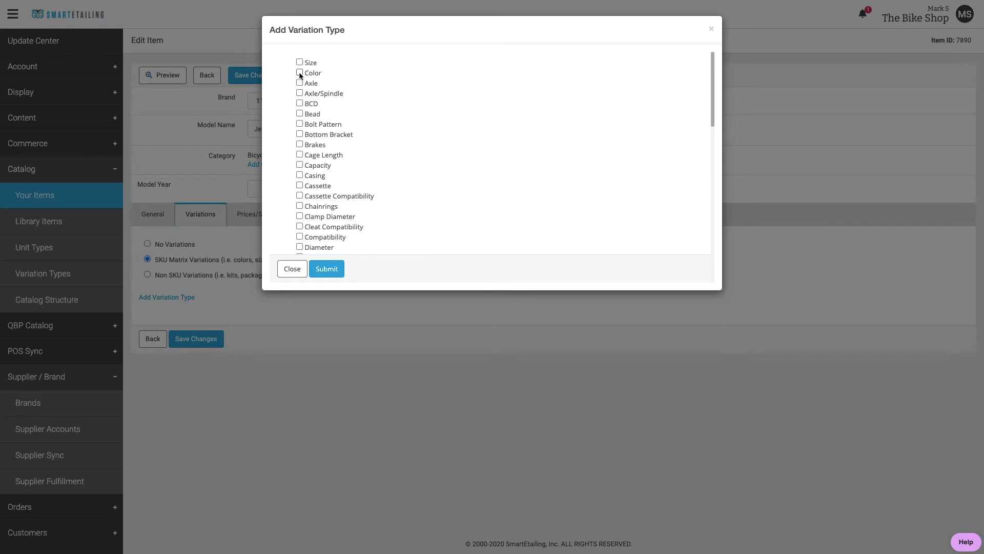
{"action": "left_click", "coordinate": [300, 73]}
{"action": "left_click", "coordinate": [328, 269]}
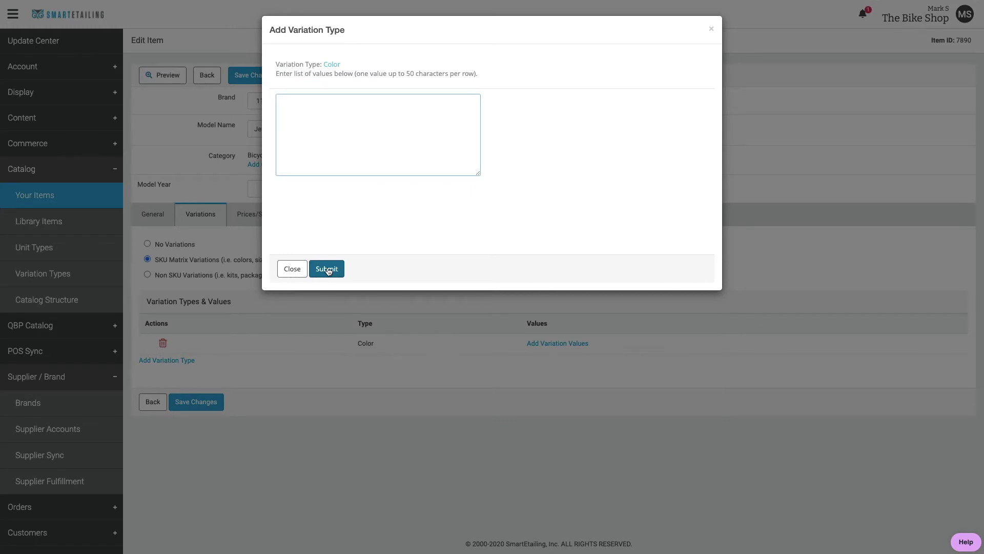
{"action": "type", "text": "Yellow "}
{"action": "type", "text": "Blue"}
{"action": "left_click", "coordinate": [327, 269]}
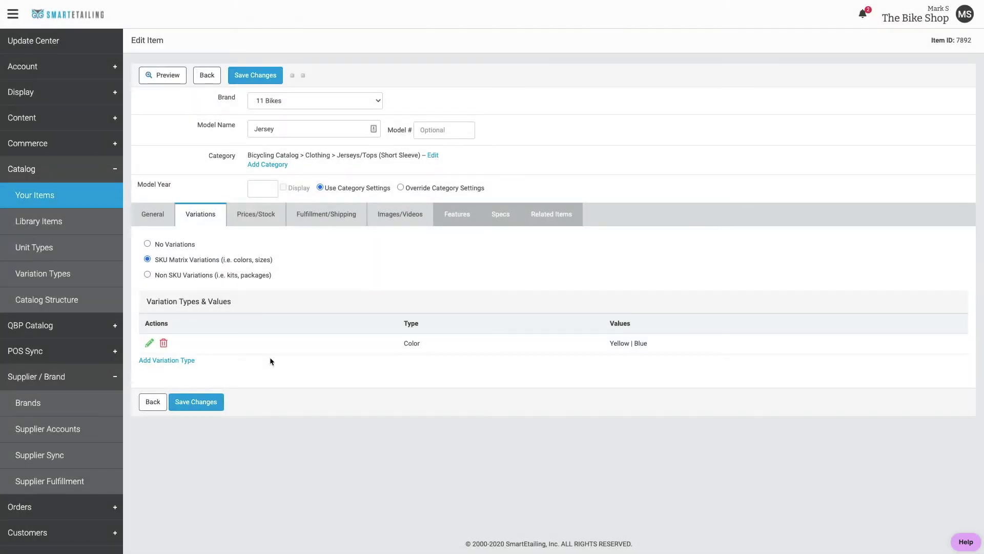
Price the Yellow and Blue variations at 49.99 and show the stock-keeping fields
{"action": "left_click", "coordinate": [260, 215]}
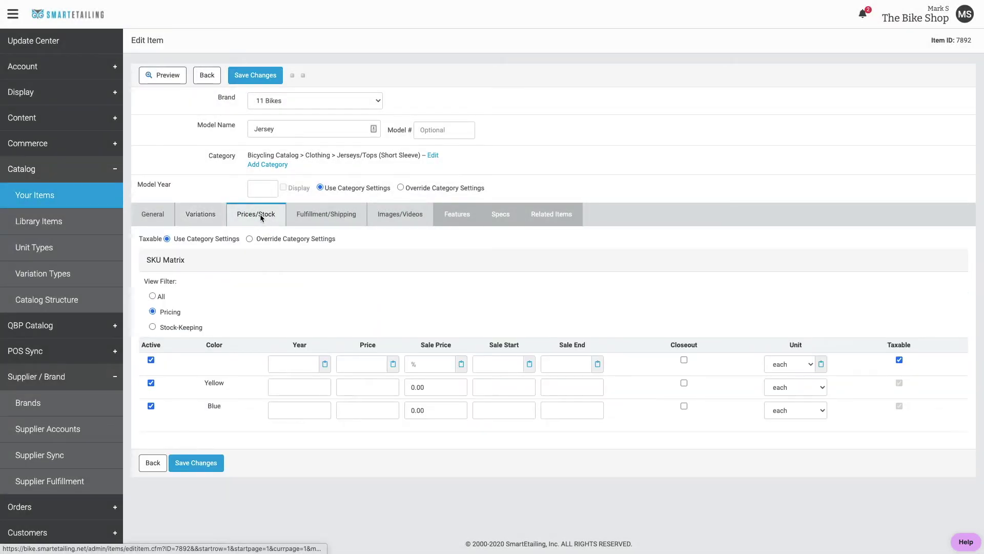
{"action": "left_click", "coordinate": [355, 369]}
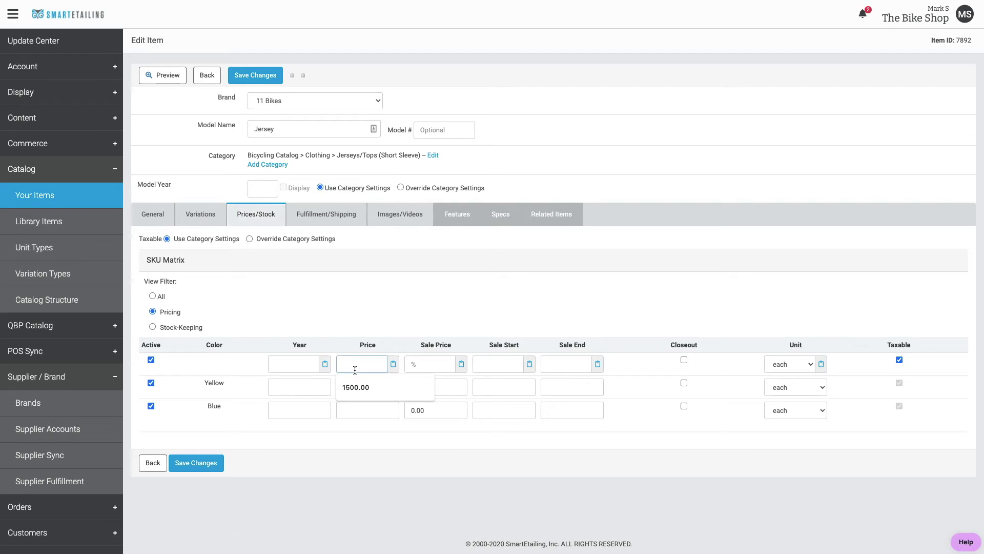
{"action": "type", "text": "49.99"}
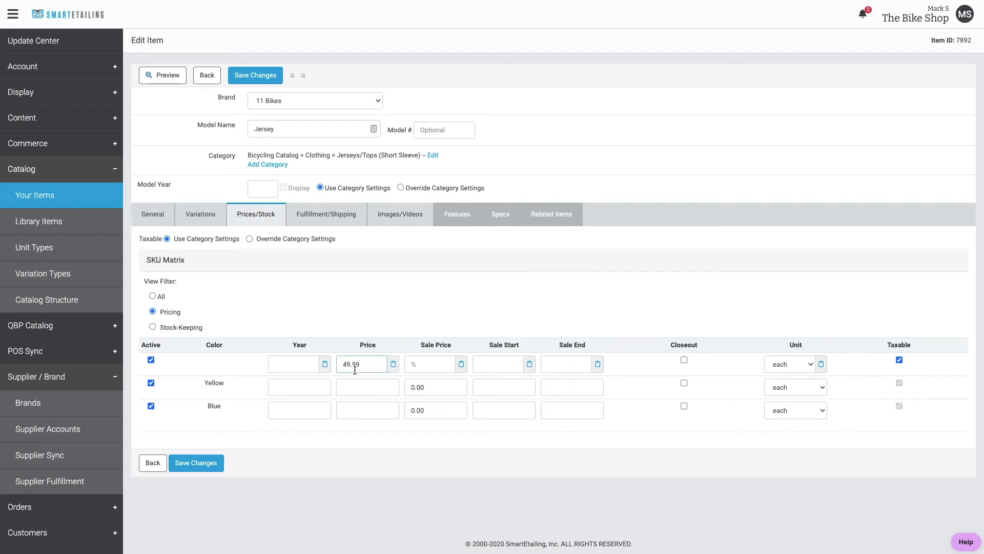
{"action": "left_click", "coordinate": [393, 364]}
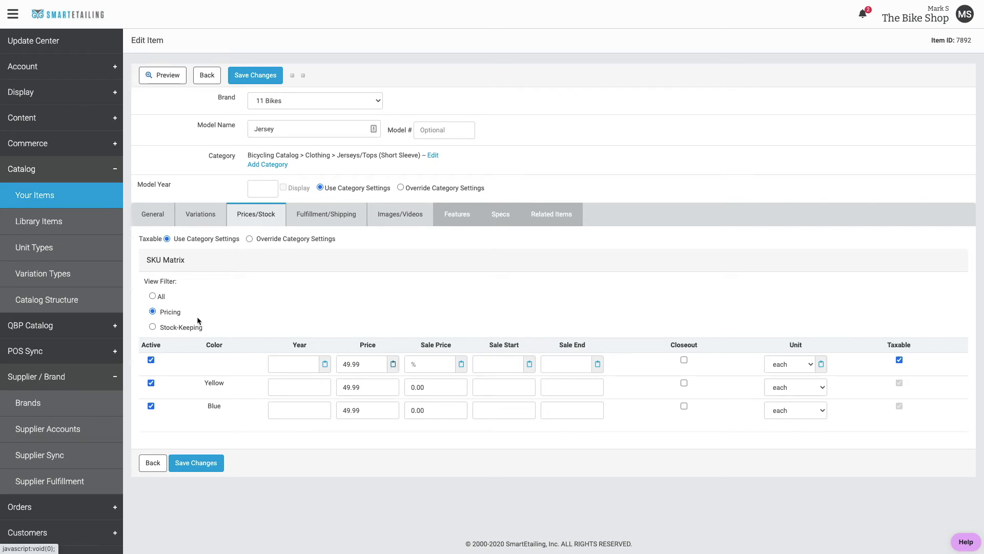
{"action": "left_click", "coordinate": [152, 326]}
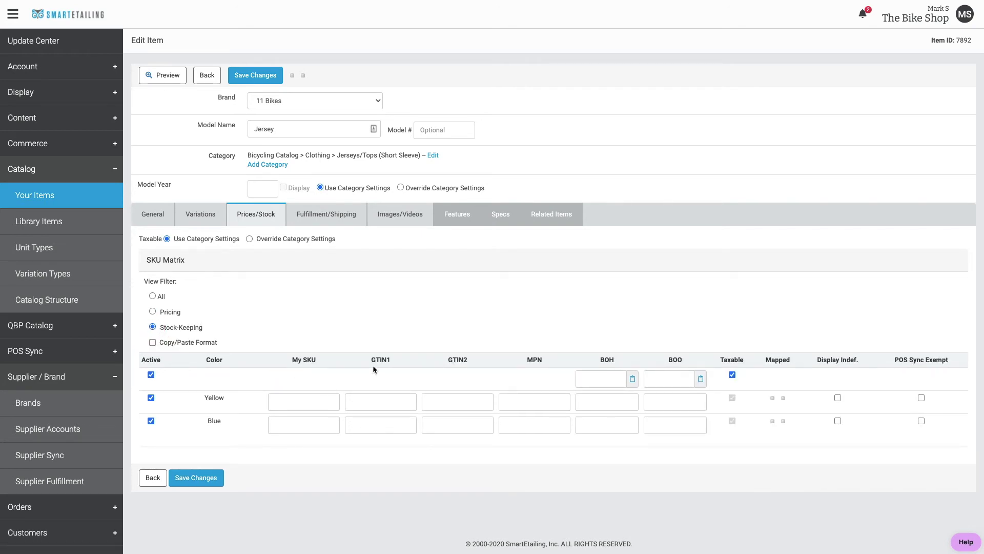
Review the GTIN1 and MPN columns, then enable 'Display item in catalog' for the Jersey
{"action": "left_click_drag", "start_coordinate": [370, 358], "coordinate": [389, 360]}
{"action": "left_click_drag", "start_coordinate": [526, 359], "coordinate": [541, 361]}
{"action": "left_click", "coordinate": [153, 215]}
{"action": "left_click", "coordinate": [258, 244]}
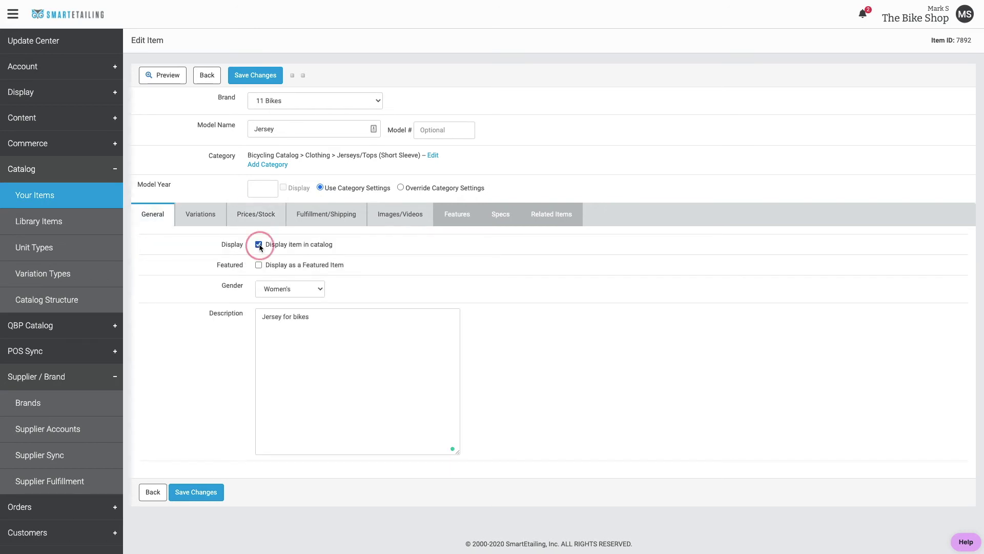
{"action": "left_click", "coordinate": [261, 216]}
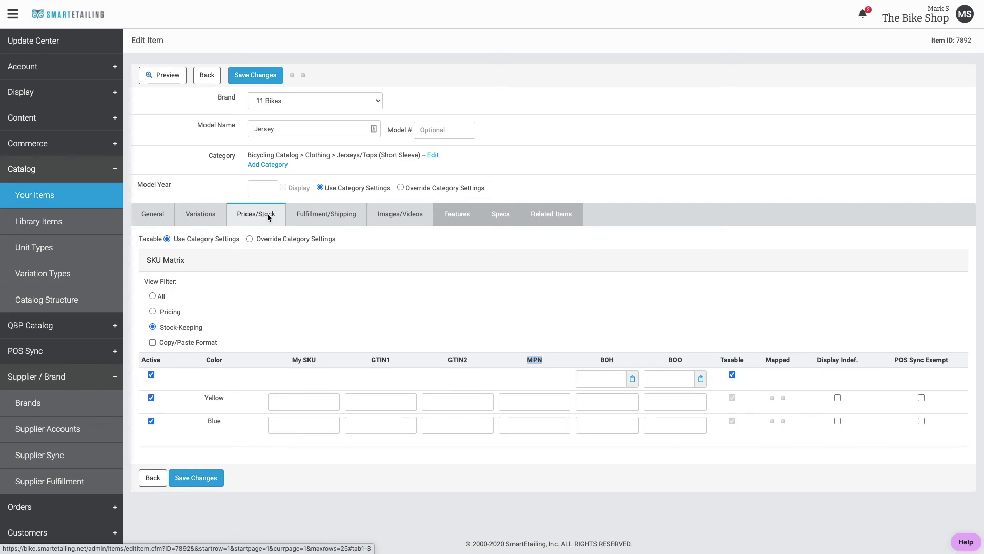
{"action": "left_click", "coordinate": [309, 217]}
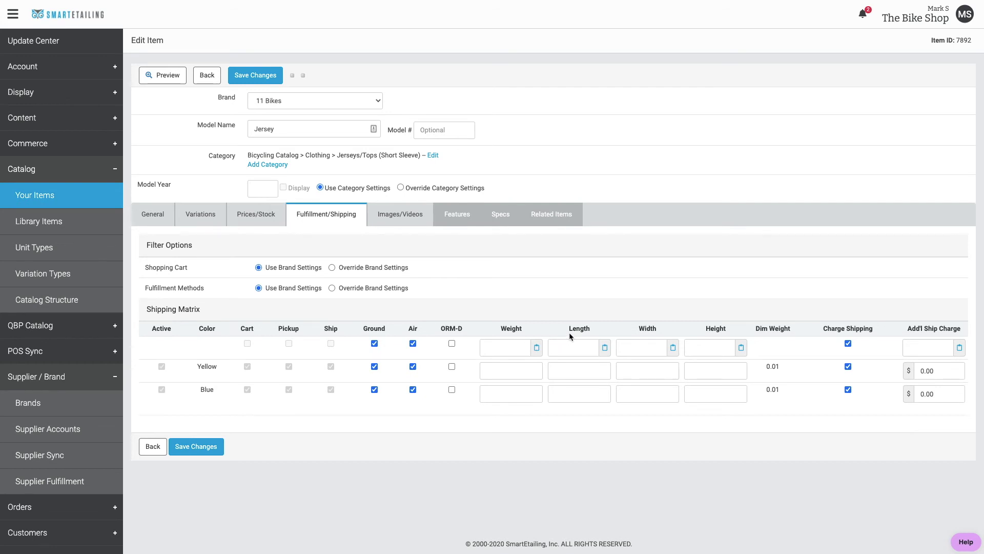
{"action": "left_click", "coordinate": [400, 217]}
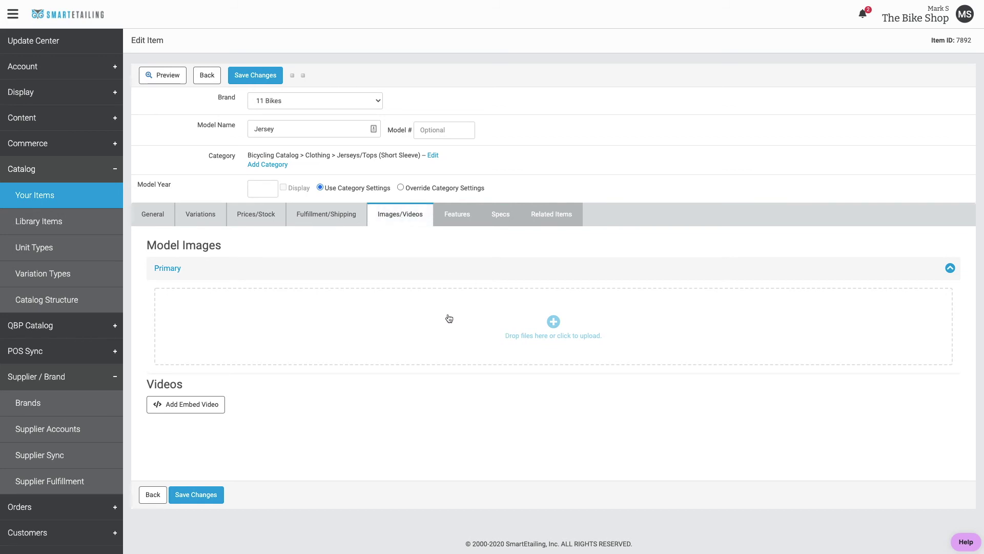
Save the Jersey's changes so variation image slots appear
{"action": "left_click", "coordinate": [204, 495]}
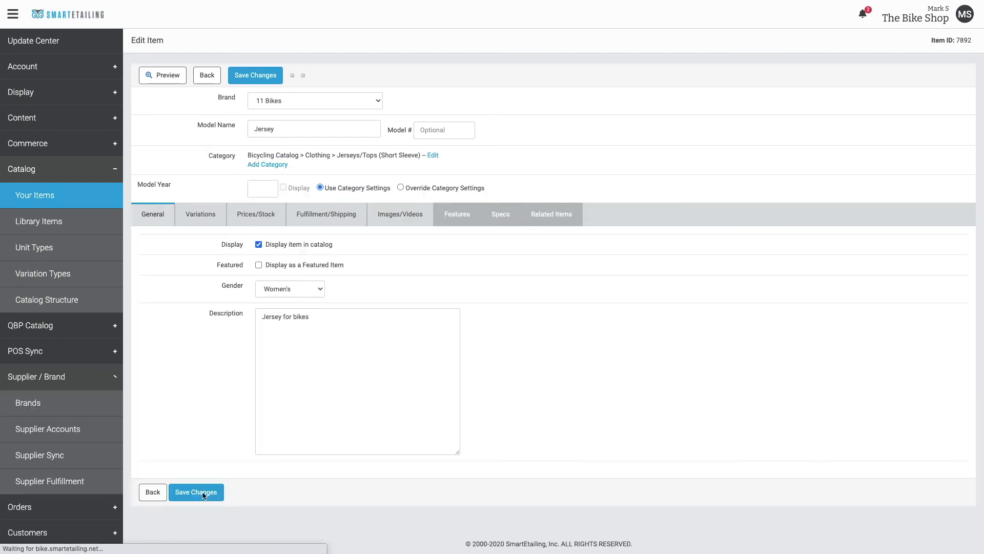
Upload the yellow jersey photo to the Yellow variation image slot
{"action": "left_click", "coordinate": [395, 216]}
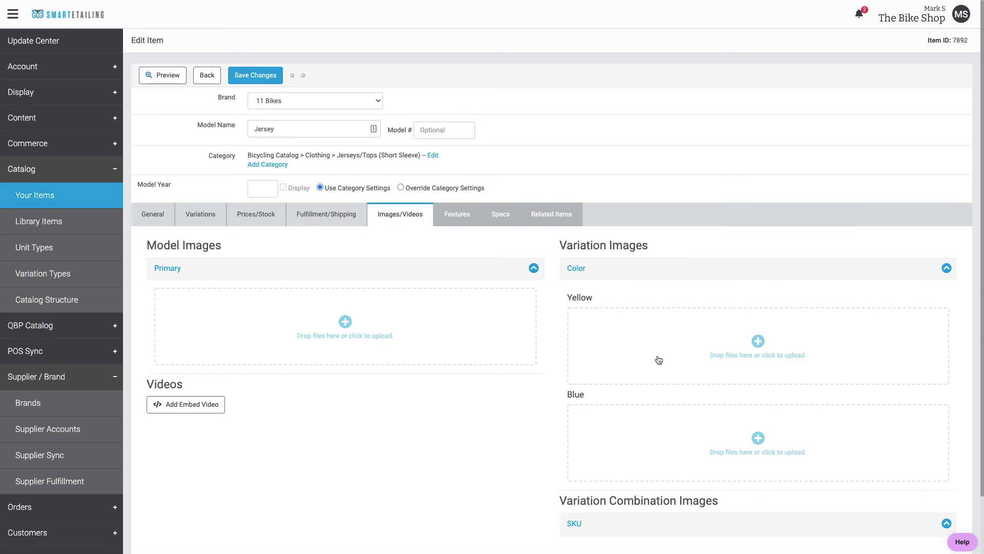
{"action": "left_click", "coordinate": [758, 342]}
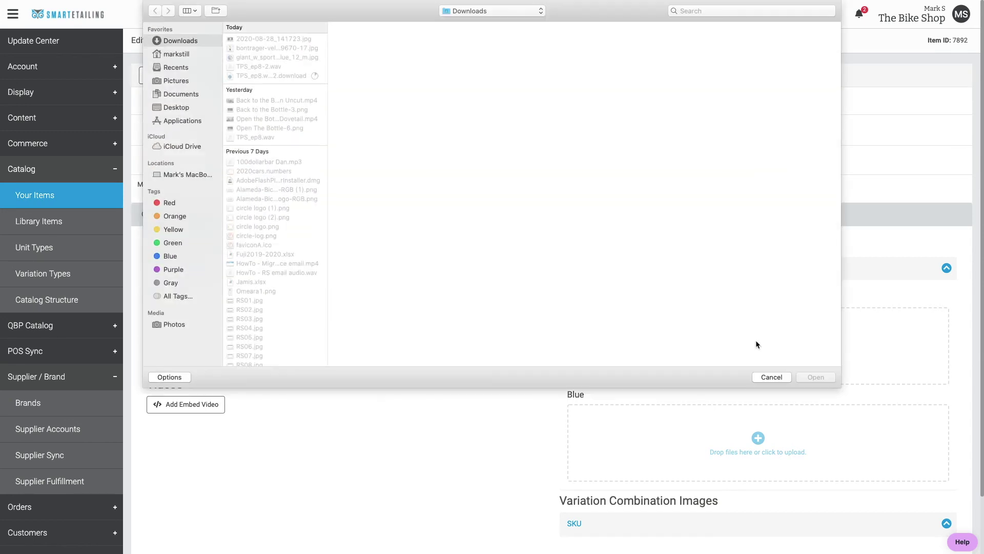
{"action": "left_click", "coordinate": [276, 49]}
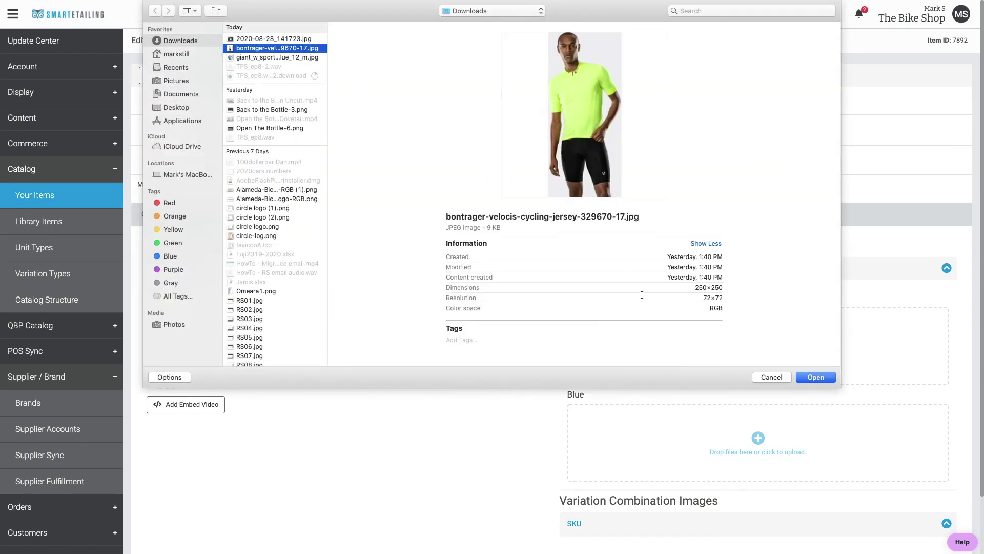
{"action": "left_click", "coordinate": [817, 378]}
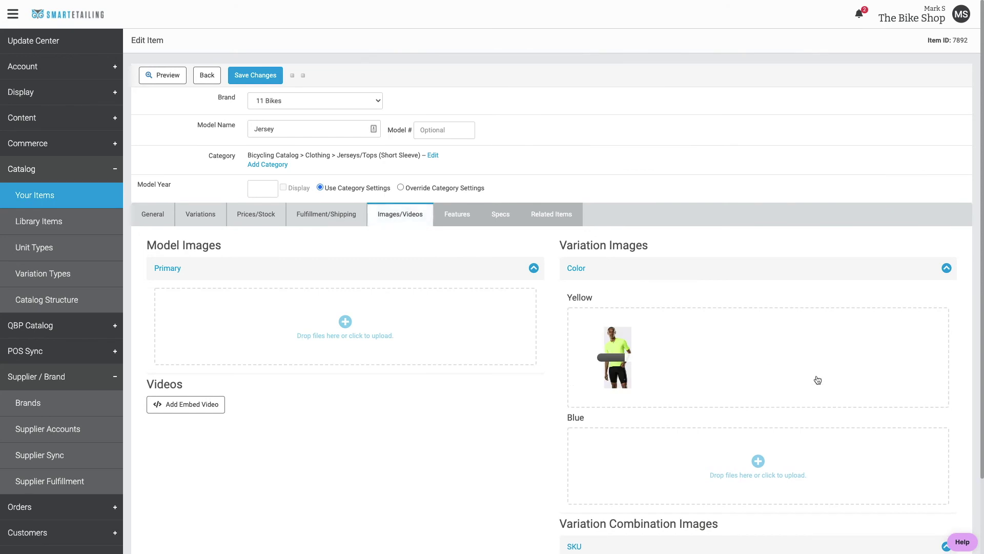
Upload the blue jersey photo to the Blue variation and save the item
{"action": "left_click", "coordinate": [758, 485]}
{"action": "left_click", "coordinate": [284, 59]}
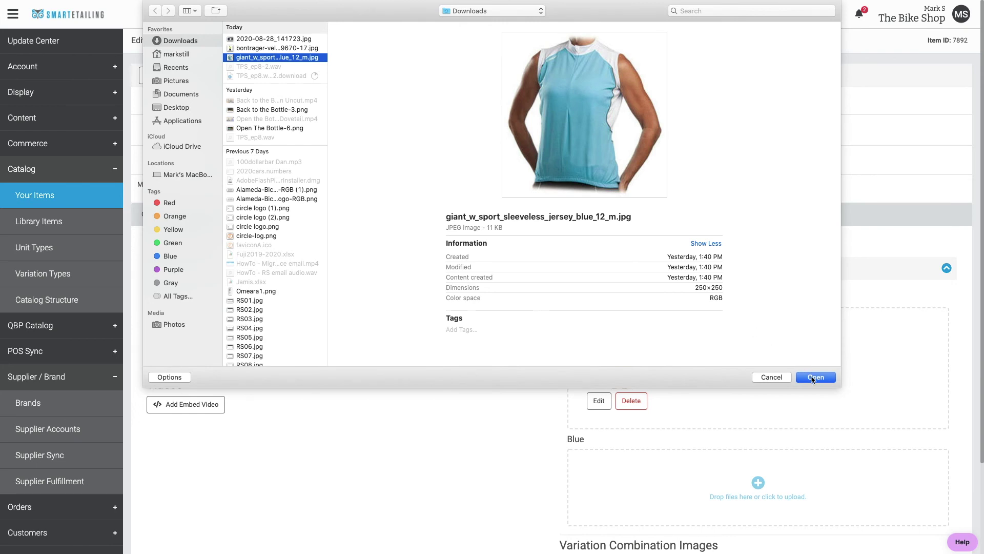
{"action": "left_click", "coordinate": [813, 379]}
{"action": "scroll", "coordinate": [718, 390], "scroll_direction": "down", "scroll_amount": 3}
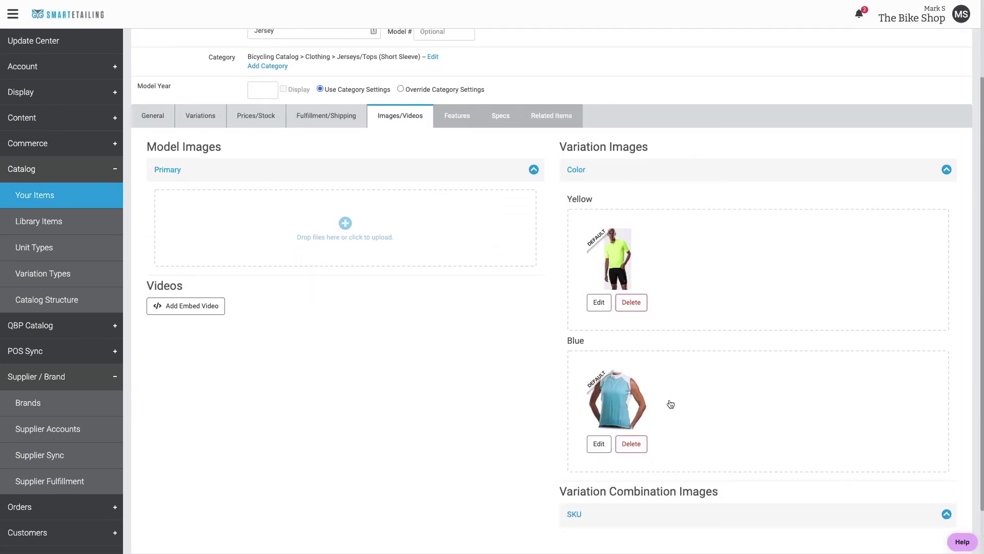
{"action": "scroll", "coordinate": [401, 374], "scroll_direction": "down", "scroll_amount": 2}
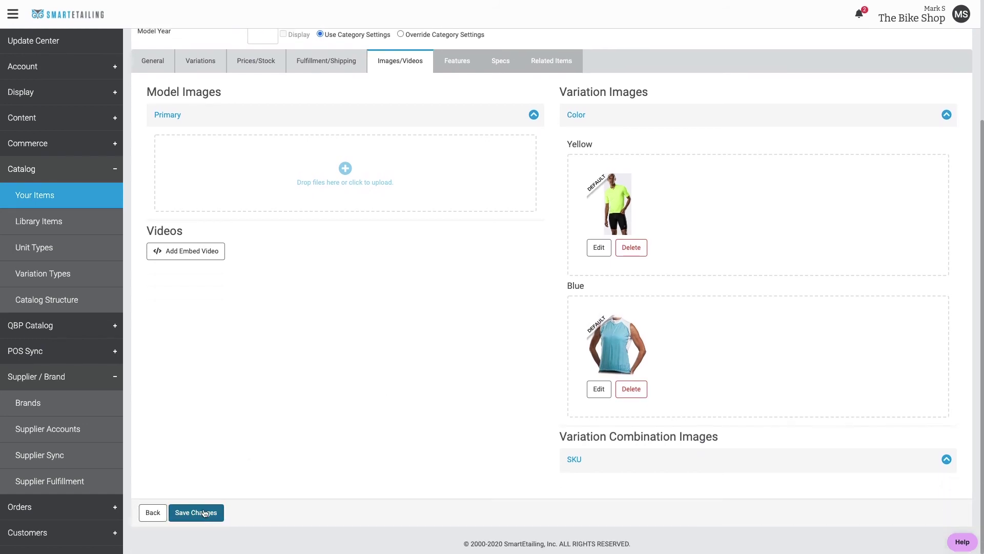
{"action": "left_click", "coordinate": [204, 513]}
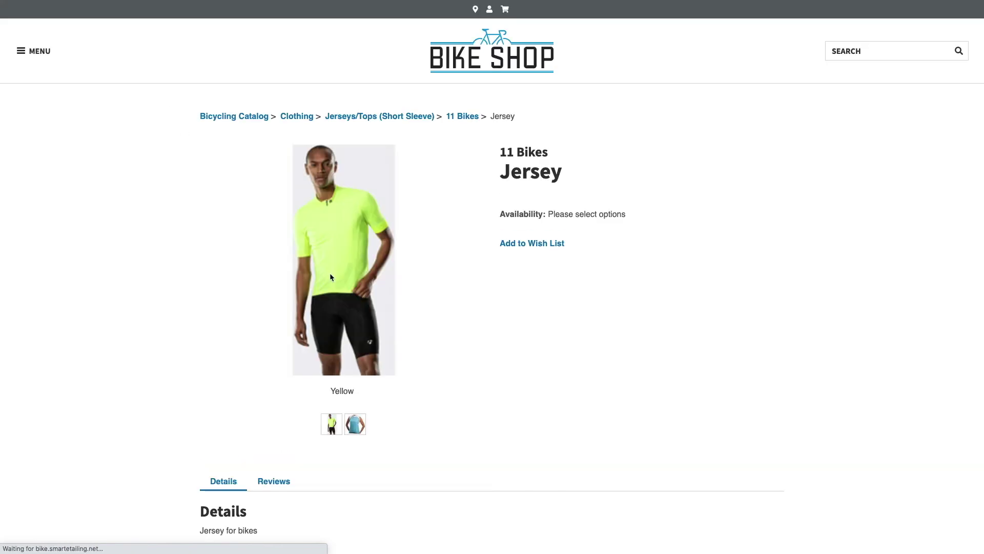
Show the blue jersey image on the storefront product page
{"action": "left_click", "coordinate": [355, 425]}
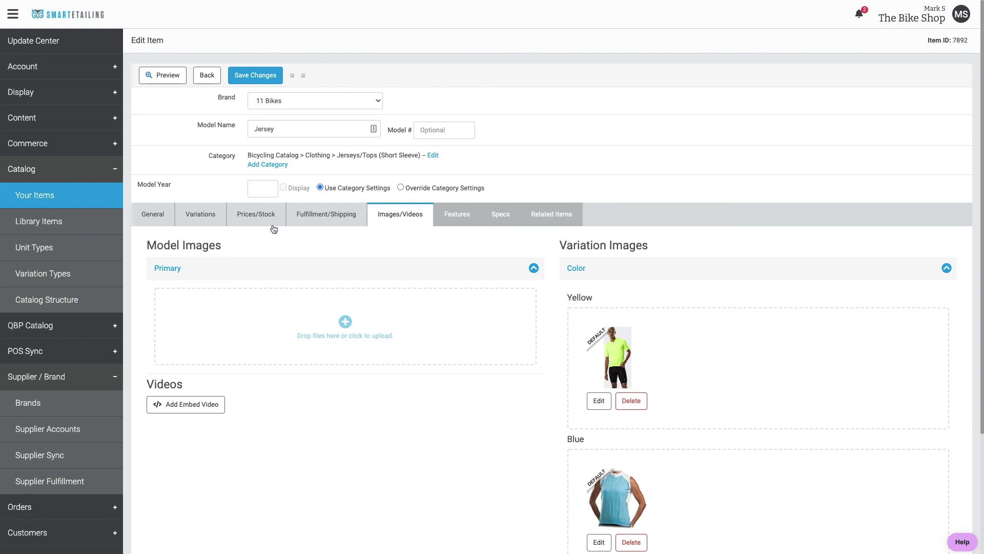
Give the Yellow and Blue Jersey variations 100 on hand and 0 on order, then save the item
{"action": "left_click", "coordinate": [255, 215]}
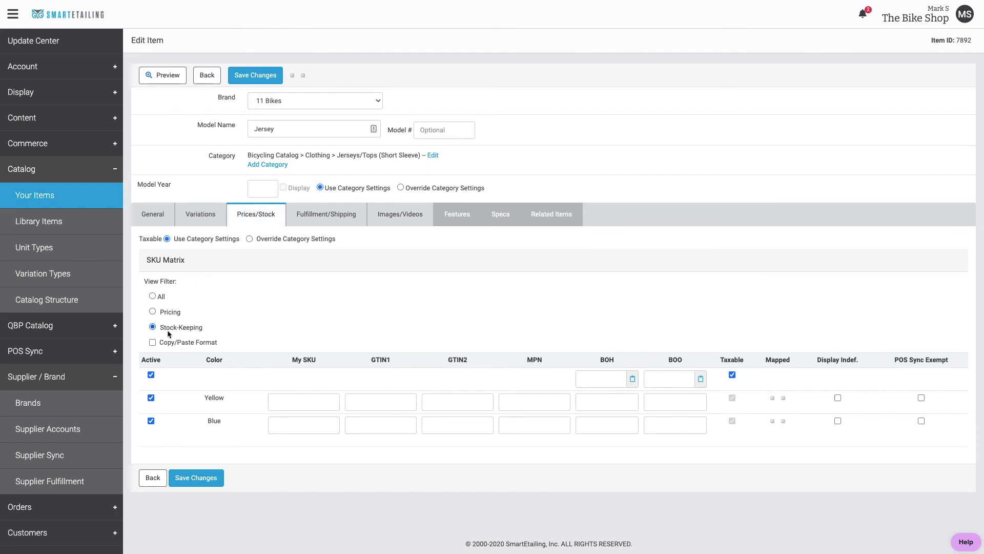
{"action": "left_click", "coordinate": [591, 379]}
{"action": "type", "text": "100"}
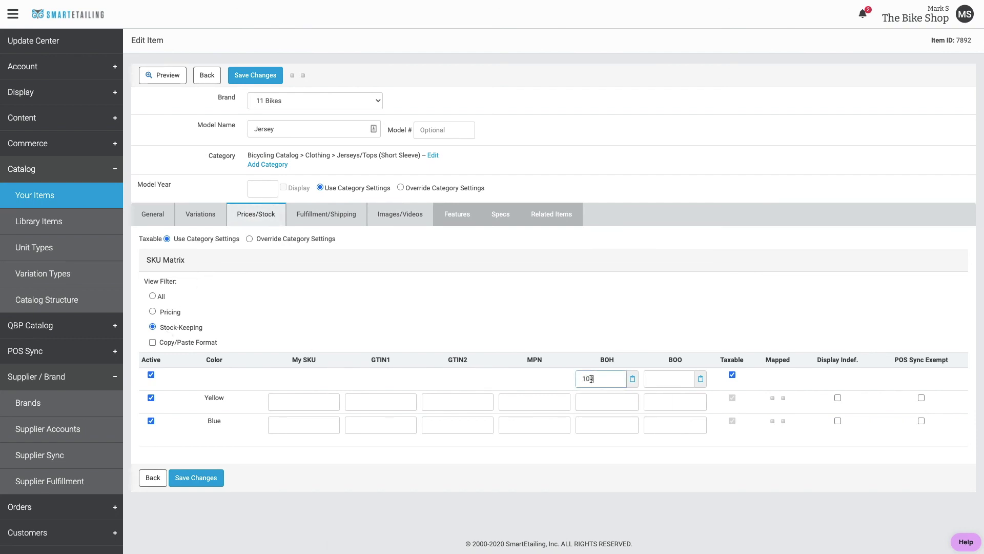
{"action": "left_click", "coordinate": [667, 377]}
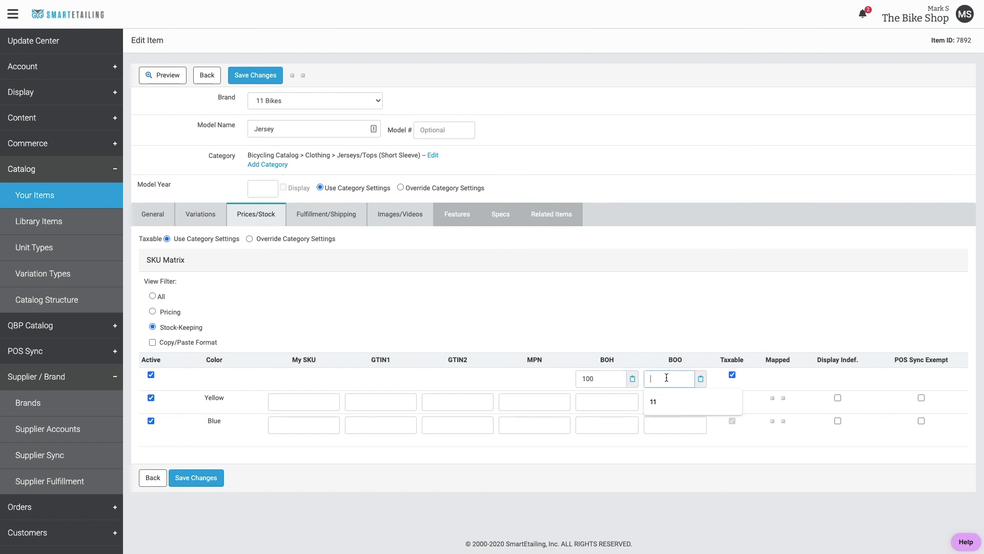
{"action": "type", "text": "0"}
{"action": "left_click", "coordinate": [633, 379]}
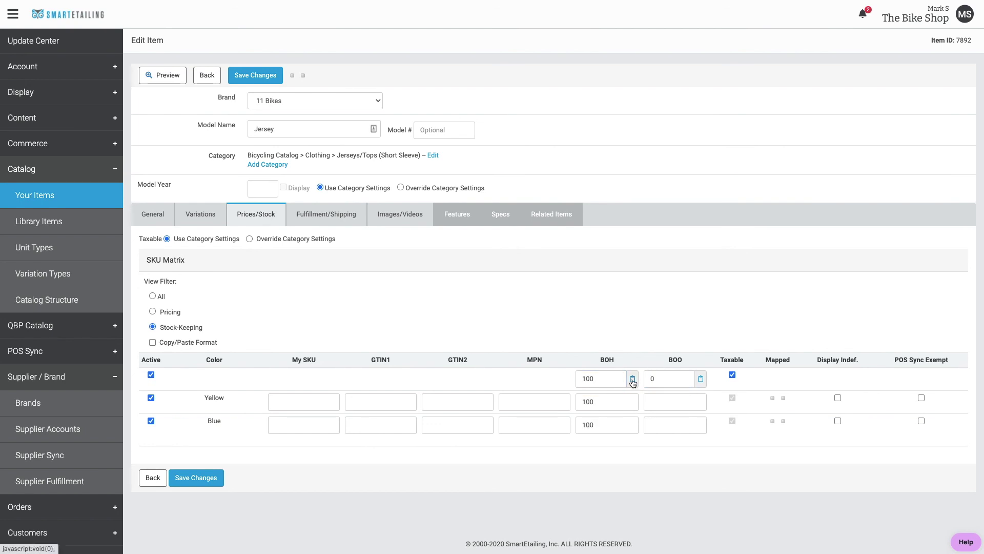
{"action": "left_click", "coordinate": [701, 378]}
{"action": "left_click", "coordinate": [202, 479]}
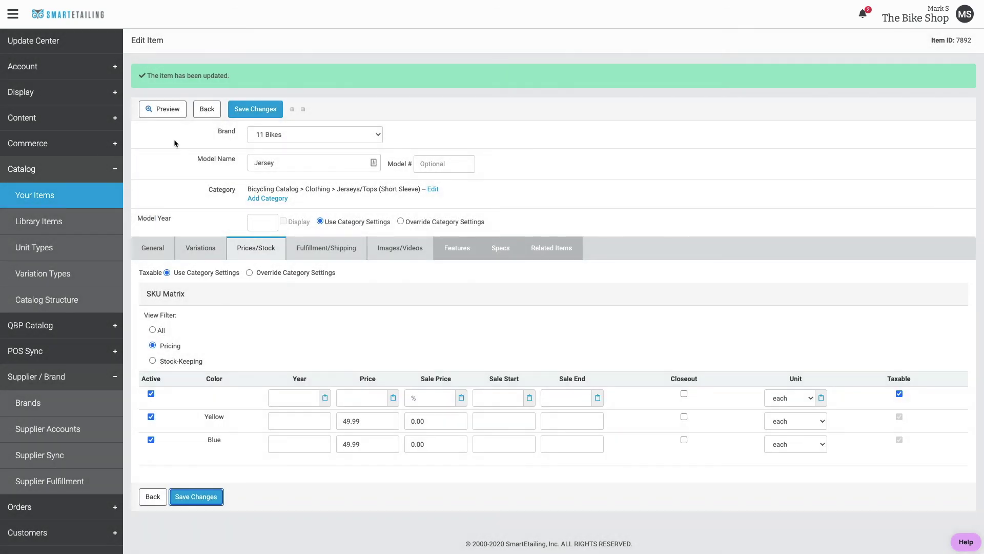
Preview the $49.99 Jersey on the storefront and select Yellow to confirm it shows In Stock
{"action": "left_click", "coordinate": [164, 114]}
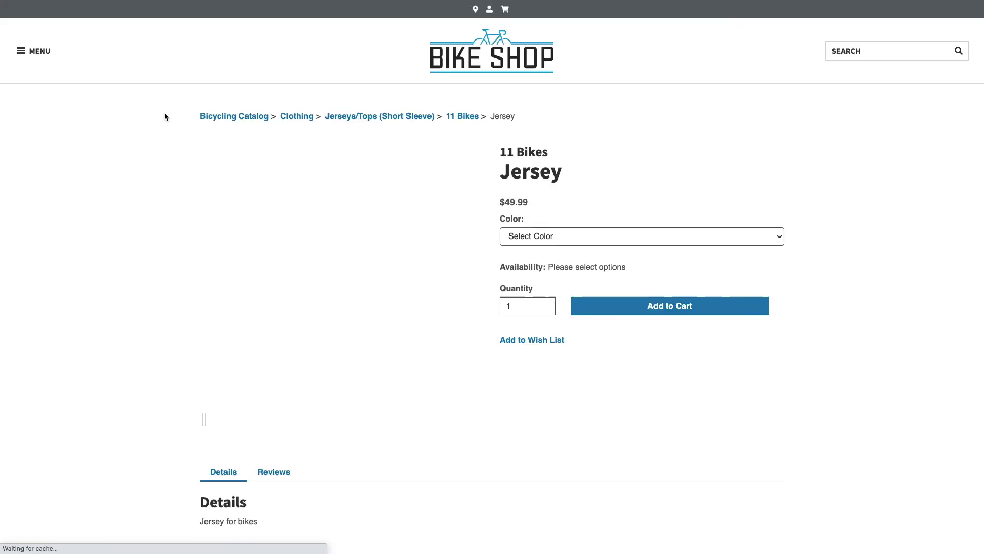
{"action": "left_click", "coordinate": [523, 242]}
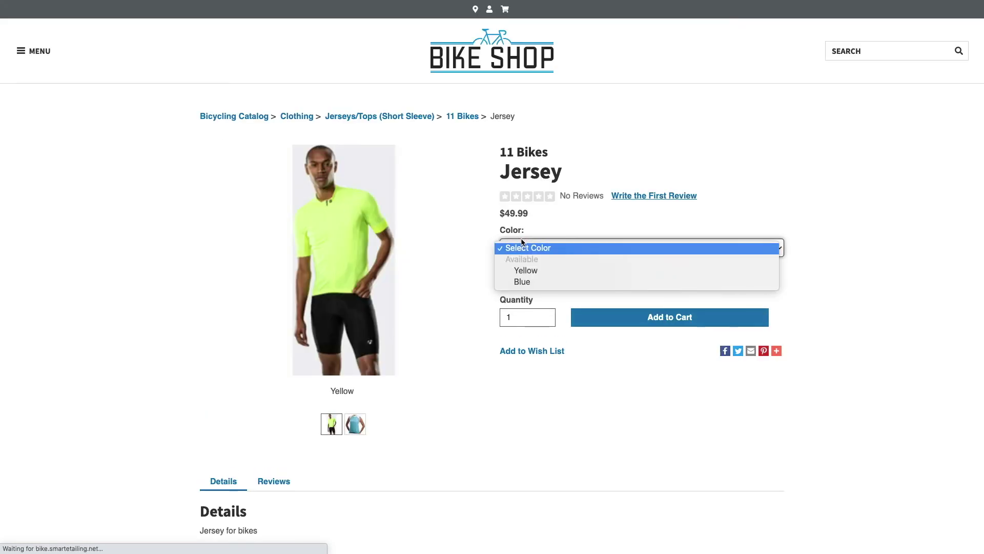
{"action": "left_click", "coordinate": [526, 270]}
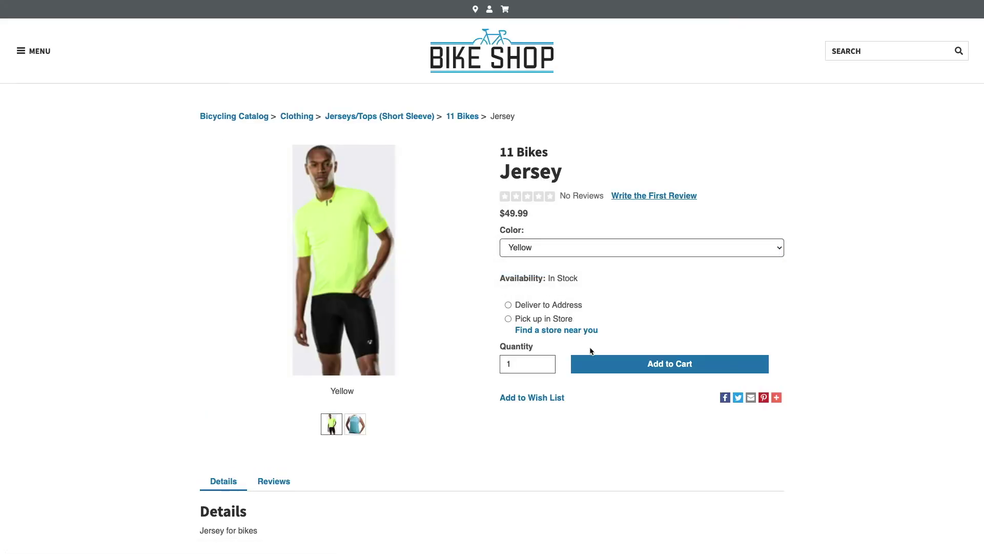